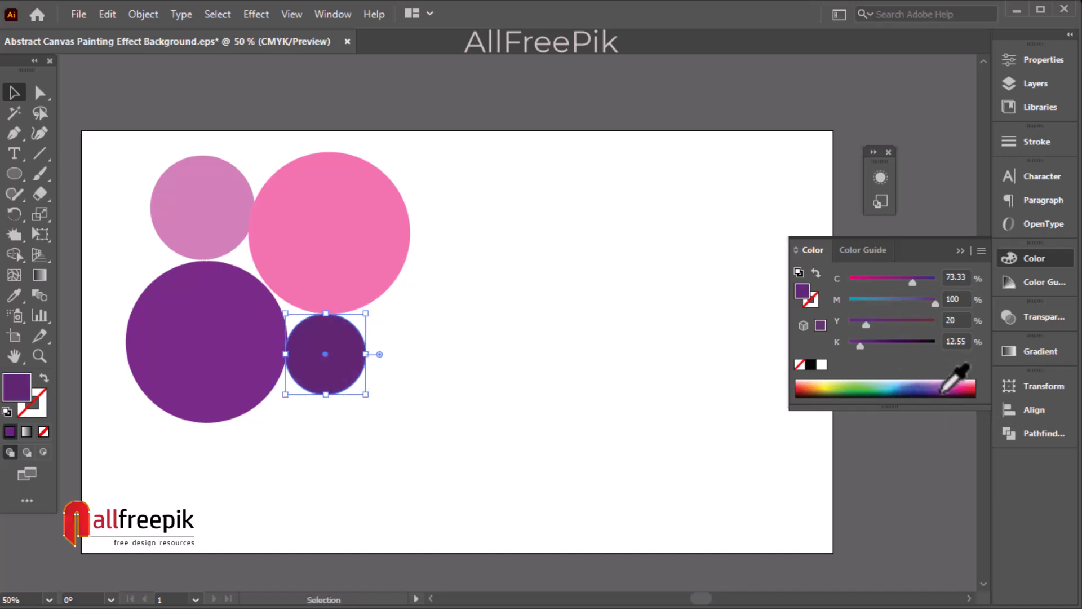
Step: Recolor the small selected circle to a magenta of C 43.14, M 100, Y 0, K 0
click(960, 391)
click(960, 388)
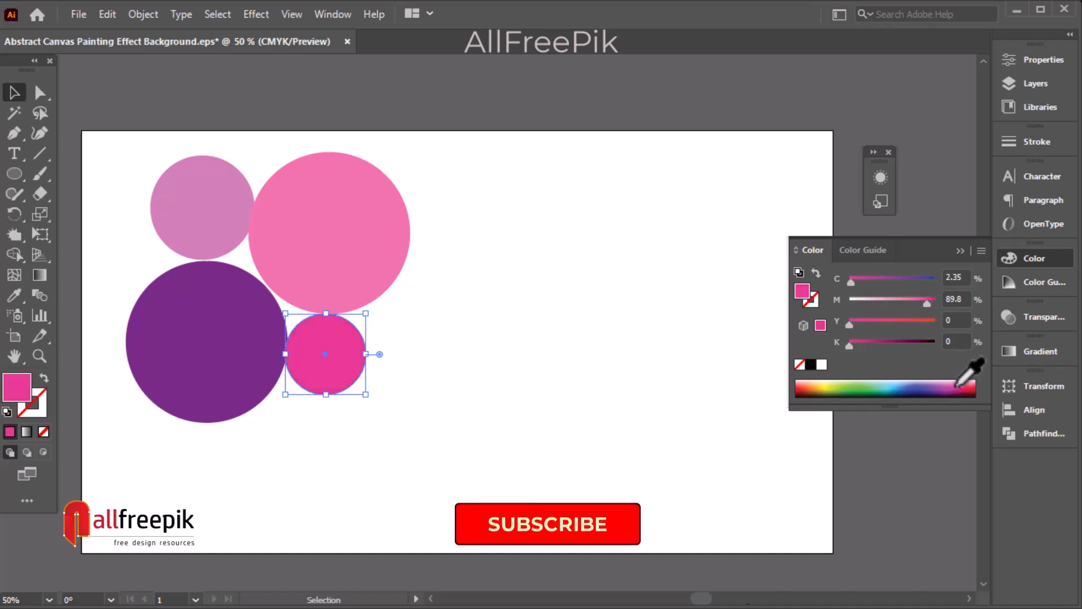
click(960, 392)
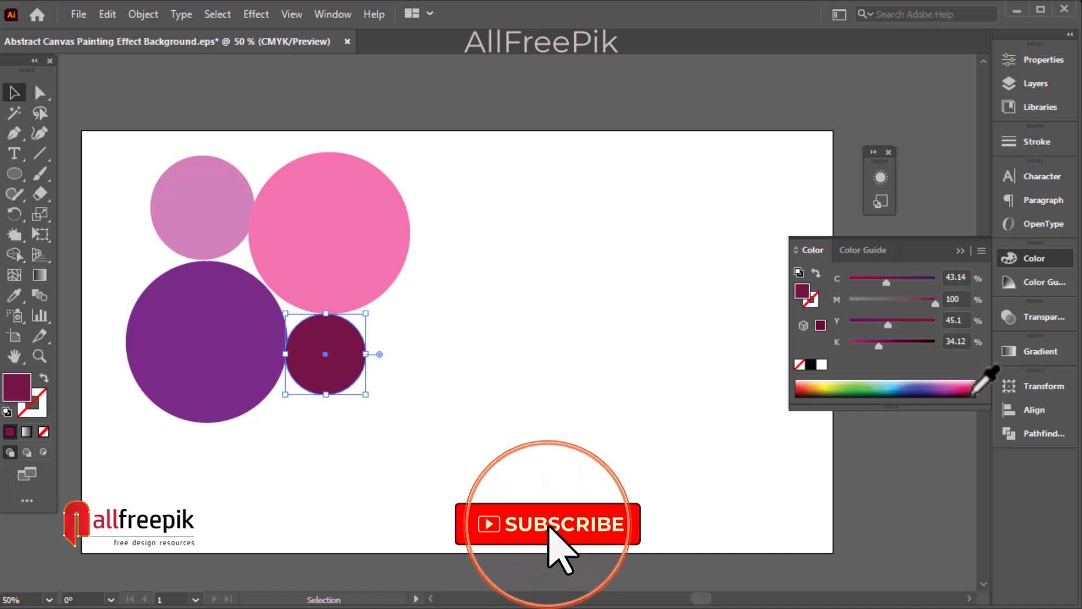
click(973, 390)
click(957, 391)
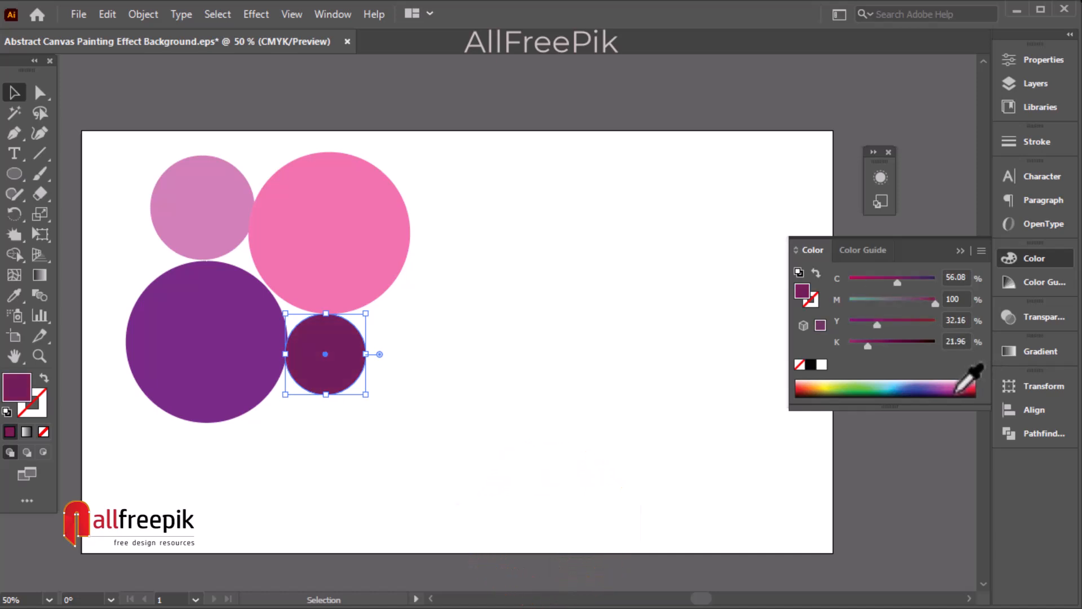
click(950, 391)
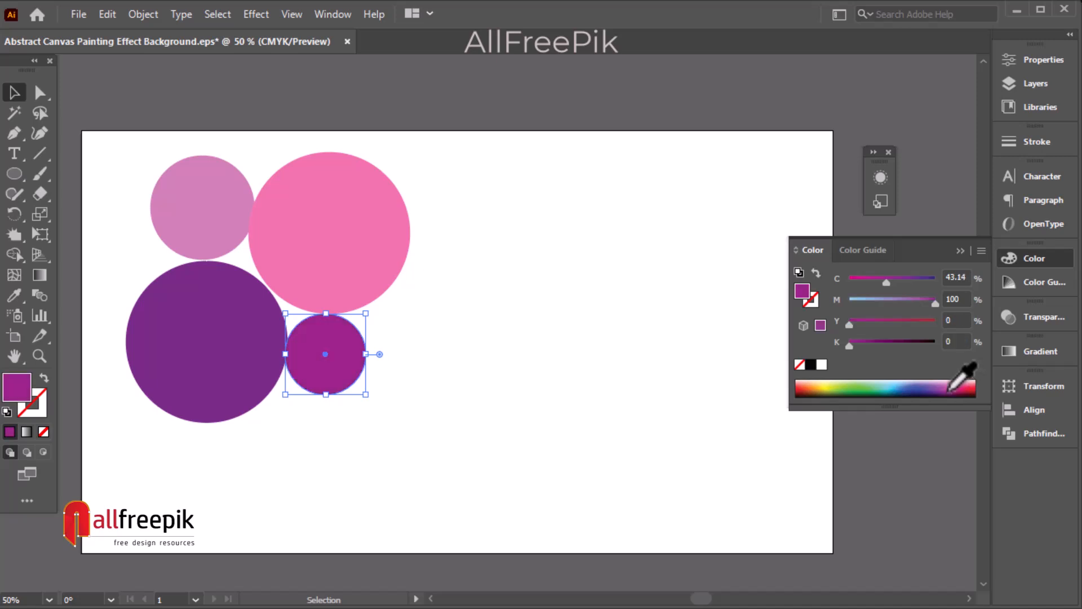
Step: Duplicate the small magenta circle onto the artboard's upper edge and recolor the copy to C 41.57, M 81.96, Y 0, K 0
drag(340, 369, 276, 149)
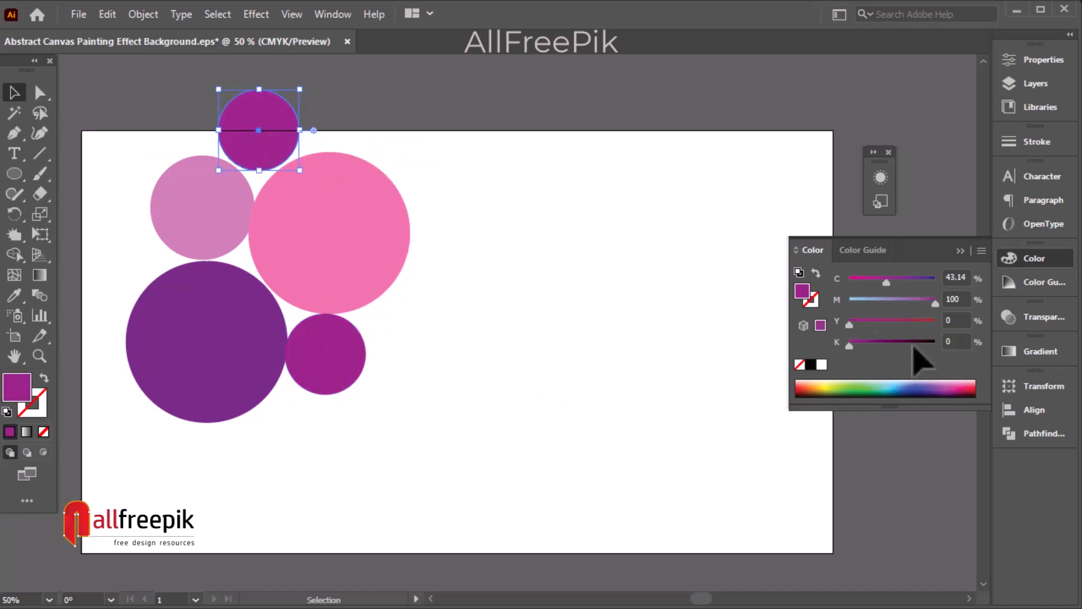
click(944, 387)
click(594, 327)
Step: Place copies of the light pink and small purple circles right of the large pink circle, and enlarge the purple copy
drag(207, 201, 452, 171)
drag(278, 144, 458, 278)
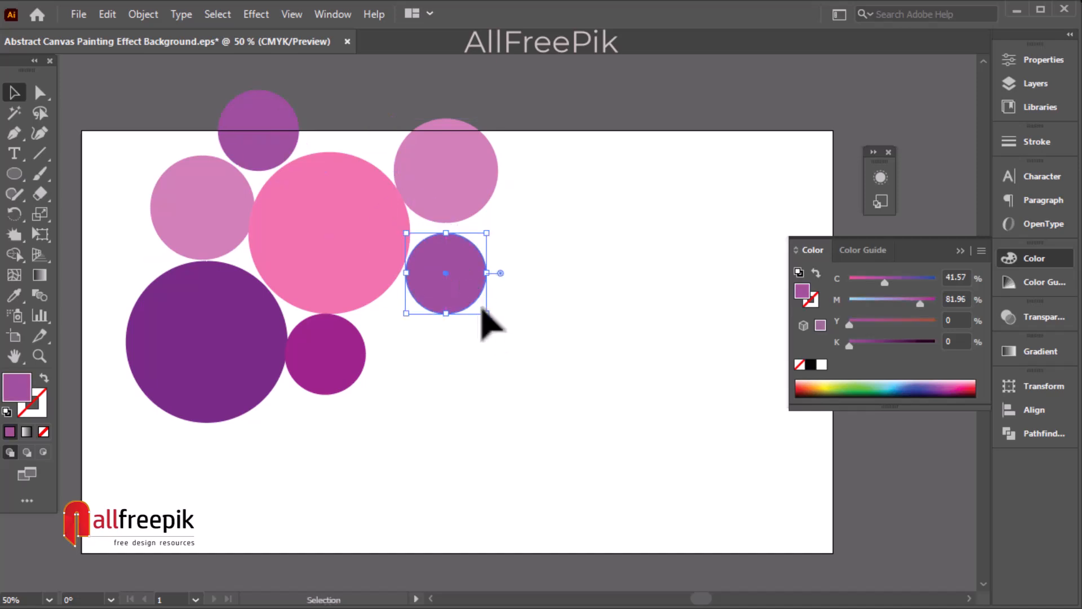
drag(487, 313, 562, 396)
drag(519, 331, 513, 319)
Step: Duplicate the magenta circle beside the upper light pink circle, enlarge the copy and fit it against its neighbours
drag(339, 356, 638, 291)
drag(611, 243, 602, 193)
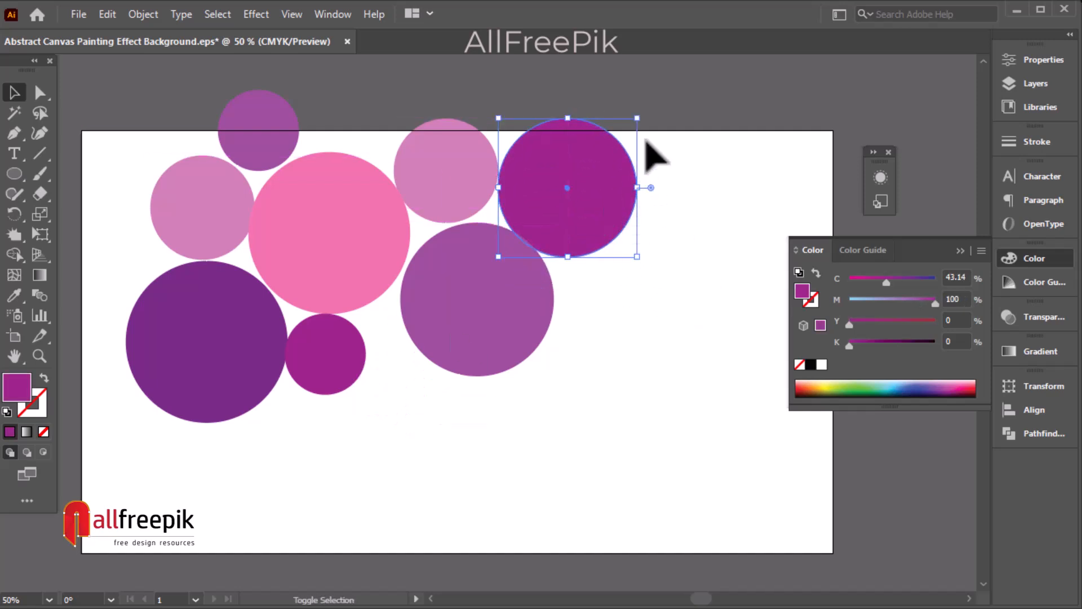
drag(636, 118, 617, 134)
drag(574, 211, 577, 205)
Step: Duplicate the light pink circle below the small magenta one, then enlarge it to fill the lower middle of the artboard
drag(462, 160, 410, 398)
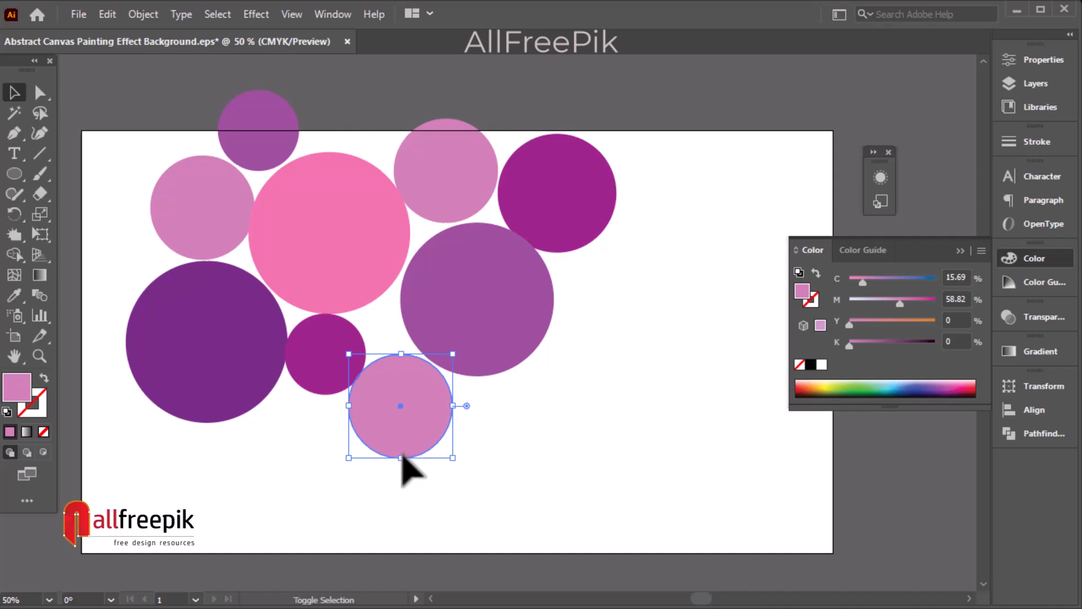
drag(401, 454, 526, 536)
drag(465, 468, 441, 444)
Step: Duplicate the large pink and dark purple circles toward the right half of the artboard, and shrink the dark purple copy
click(427, 194)
drag(228, 354, 601, 423)
drag(670, 506, 635, 472)
Step: Duplicate the large pink circle to the artboard's lower edge and shrink it to fit beneath the dark purple circle
drag(307, 236, 572, 576)
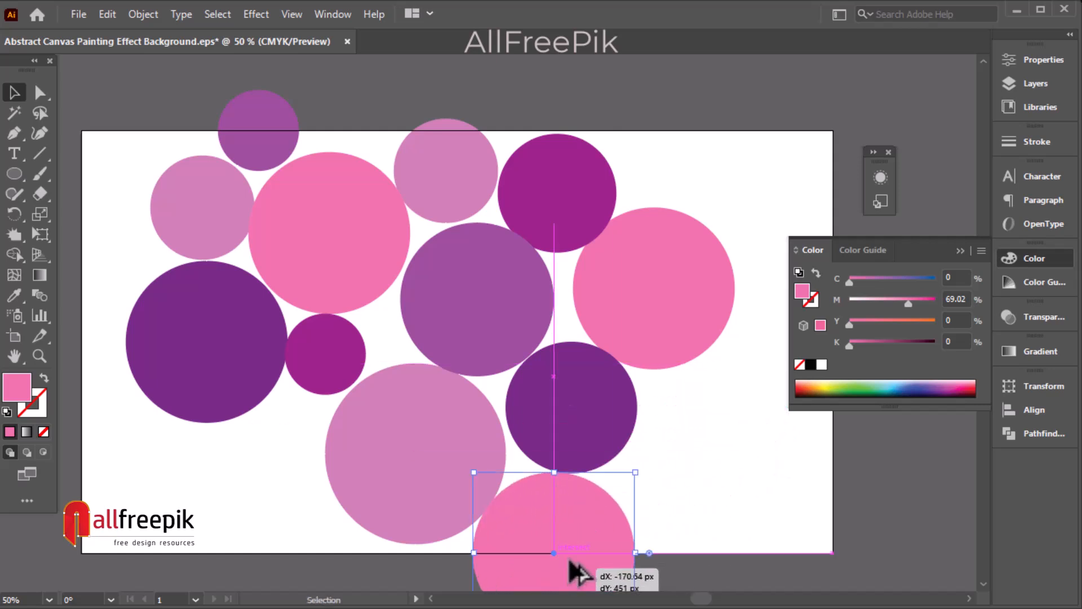
scroll(572, 575, down, 3)
drag(536, 536, 546, 450)
drag(533, 411, 527, 416)
scroll(564, 507, up, 3)
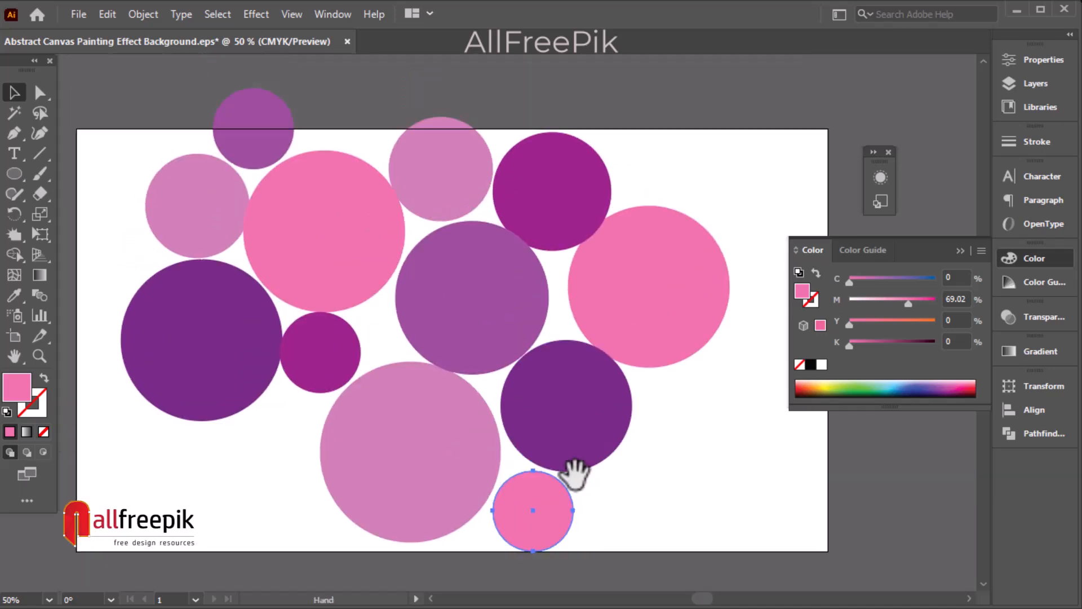
Step: Fill the artboard's right edge and lower right corner with pink, light pink, purple, magenta and dark purple circle copies, enlarging the small magenta one
drag(316, 379, 728, 522)
drag(660, 453, 490, 424)
click(626, 526)
drag(557, 516, 559, 247)
drag(420, 541, 622, 187)
drag(603, 238, 669, 409)
drag(641, 454, 668, 481)
mouse_move(616, 410)
mouse_down()
mouse_move(601, 379)
mouse_move(603, 396)
mouse_up()
drag(672, 317, 669, 316)
Step: Duplicate the small purple circle into the artboard's upper right corner and enlarge it to fill the gap
drag(559, 456, 606, 220)
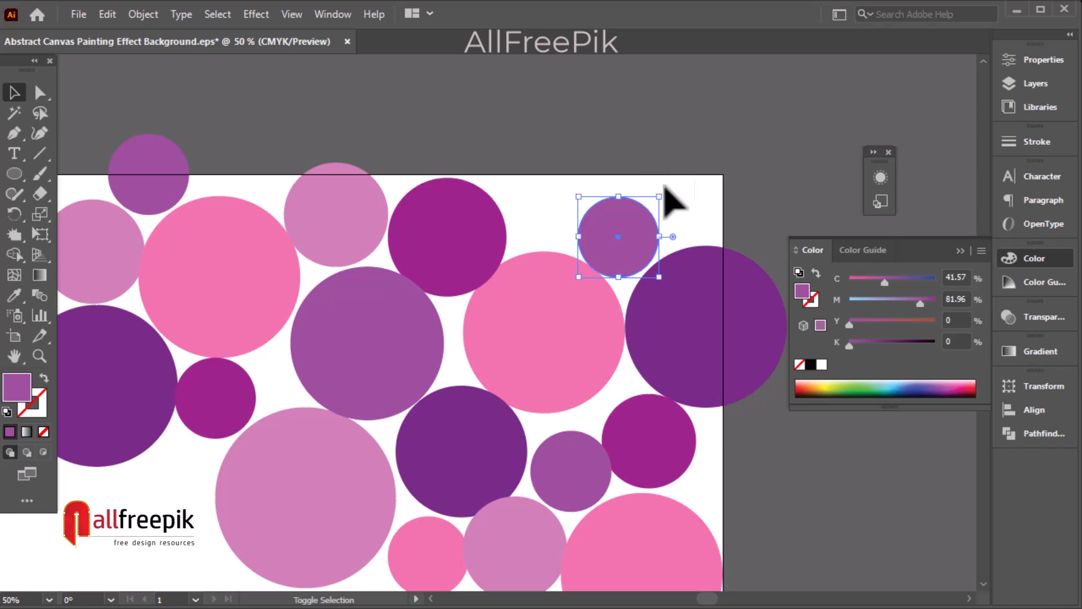
drag(666, 201, 639, 200)
ctrl+alt+click(613, 295)
drag(545, 430, 586, 406)
click(565, 227)
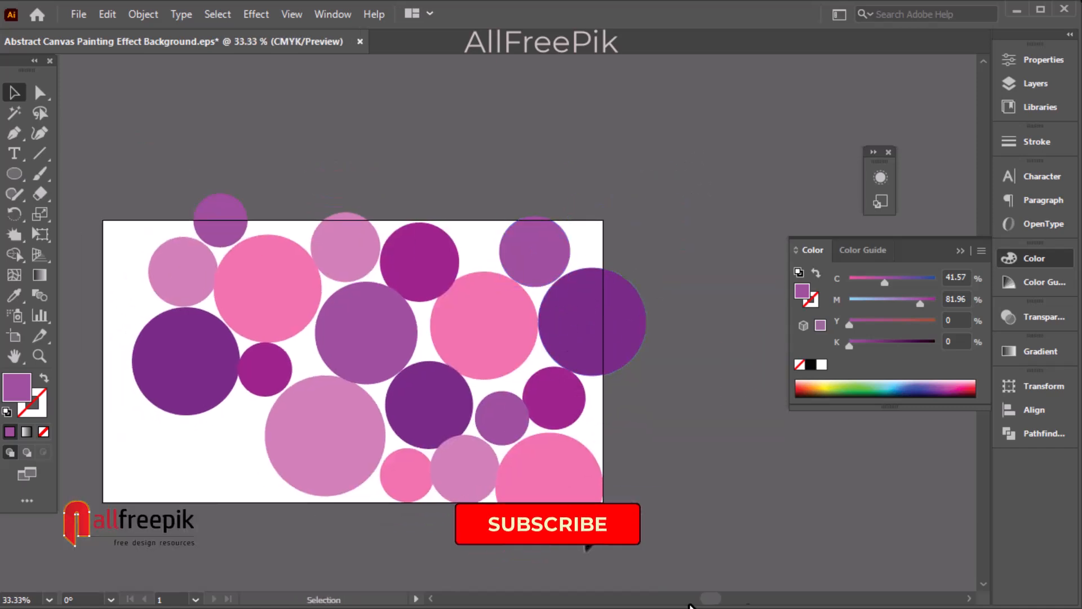
Step: Fill the artboard's lower left corner with copies of the light pink, magenta and purple circles
drag(585, 524, 658, 506)
drag(401, 123, 519, 271)
drag(454, 313, 269, 506)
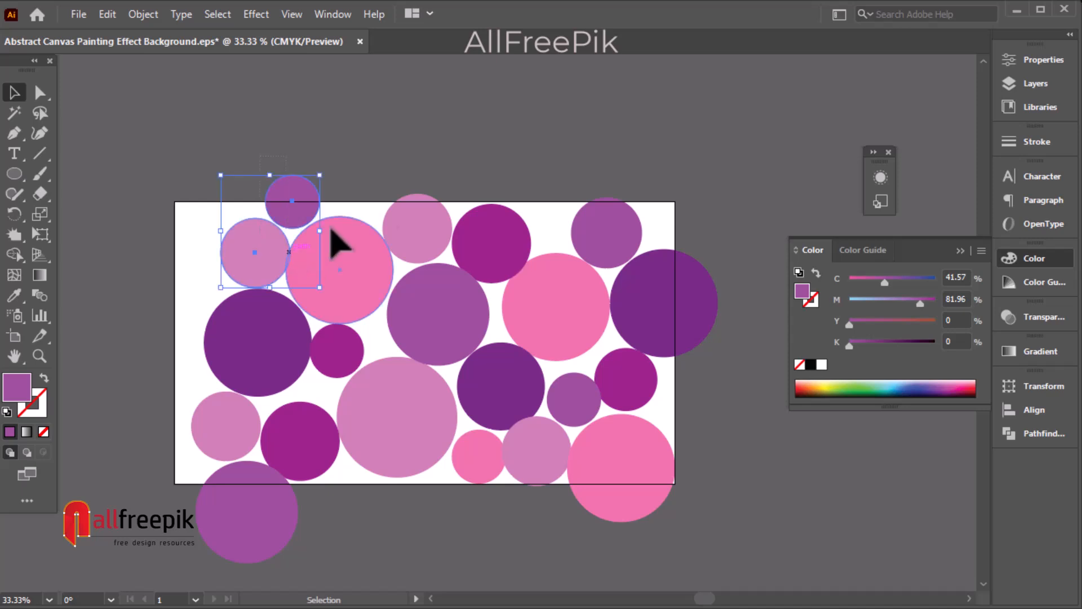
drag(425, 174, 251, 236)
drag(341, 252, 142, 232)
drag(221, 256, 362, 256)
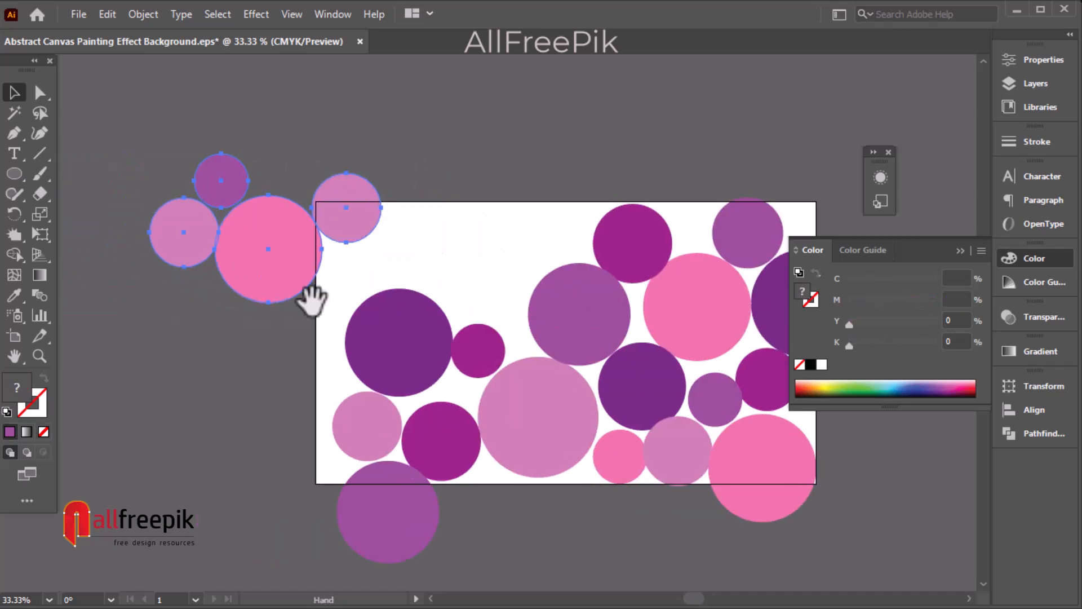
key(ctrl+z)
Step: Place two copies of the large pink circle, one above the other, over the artboard's left edge
click(338, 286)
drag(454, 254, 289, 200)
drag(306, 206, 292, 305)
drag(428, 333, 365, 347)
click(303, 123)
Step: Apply a relative Tweak effect of 25% horizontal and 10% vertical to all circles, then expand their appearance
key(ctrl+a)
drag(747, 500, 662, 435)
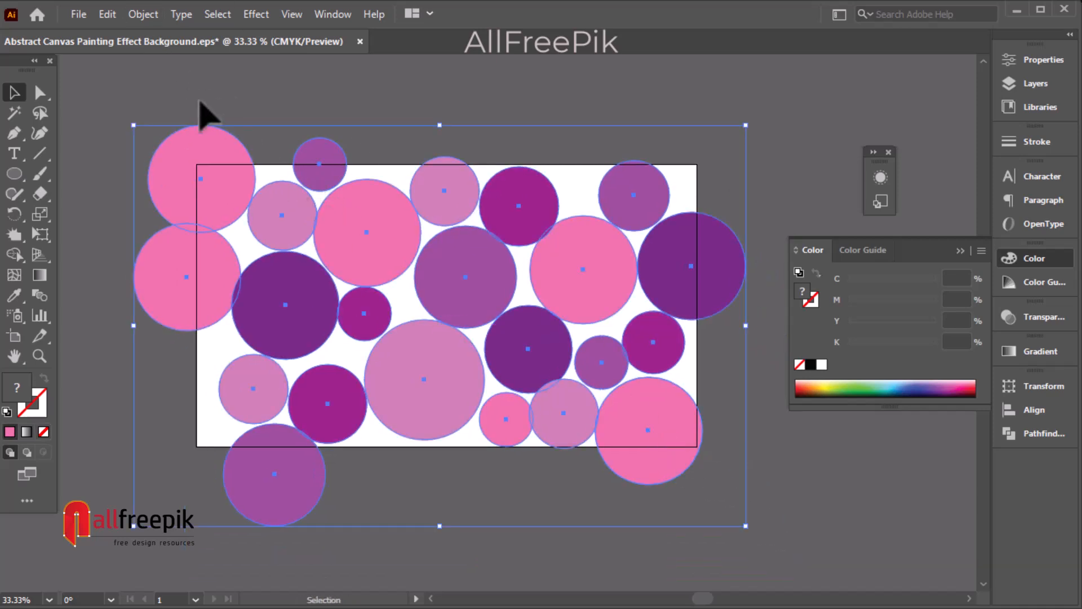
click(256, 14)
mouse_move(324, 153)
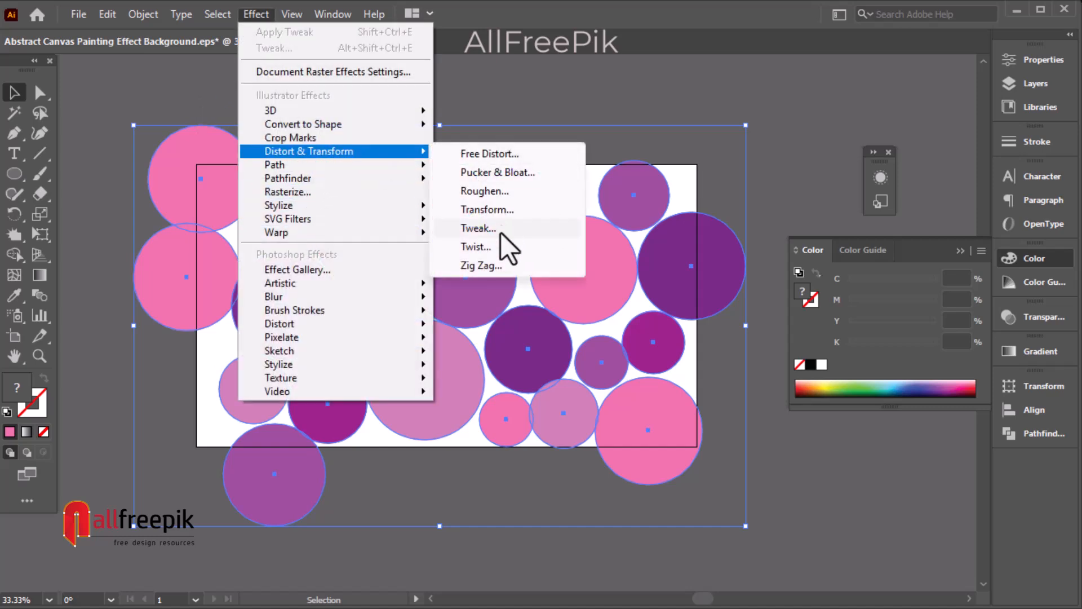
click(478, 228)
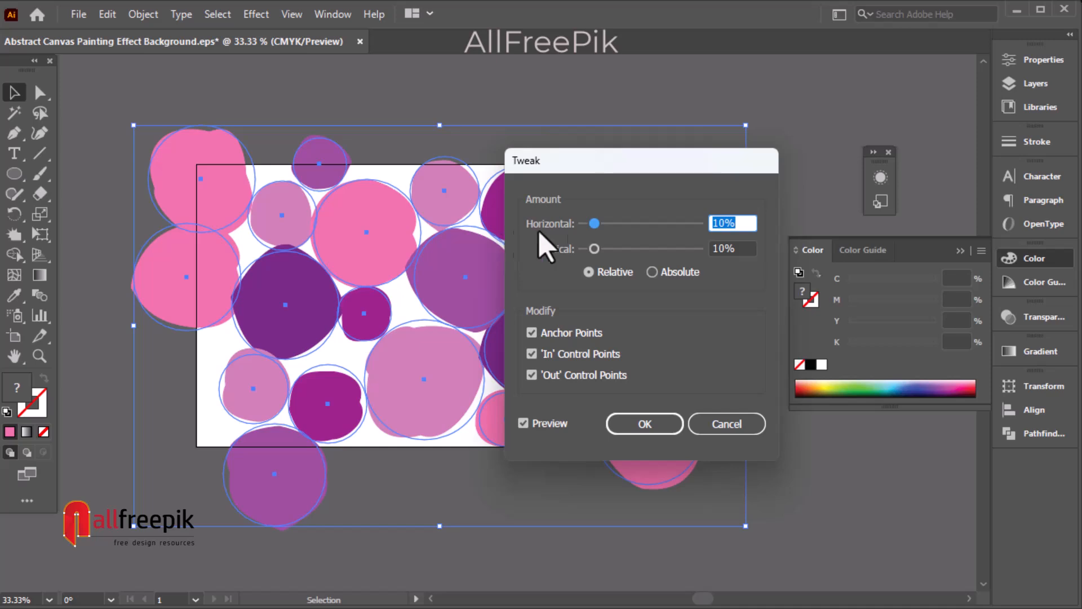
click(612, 224)
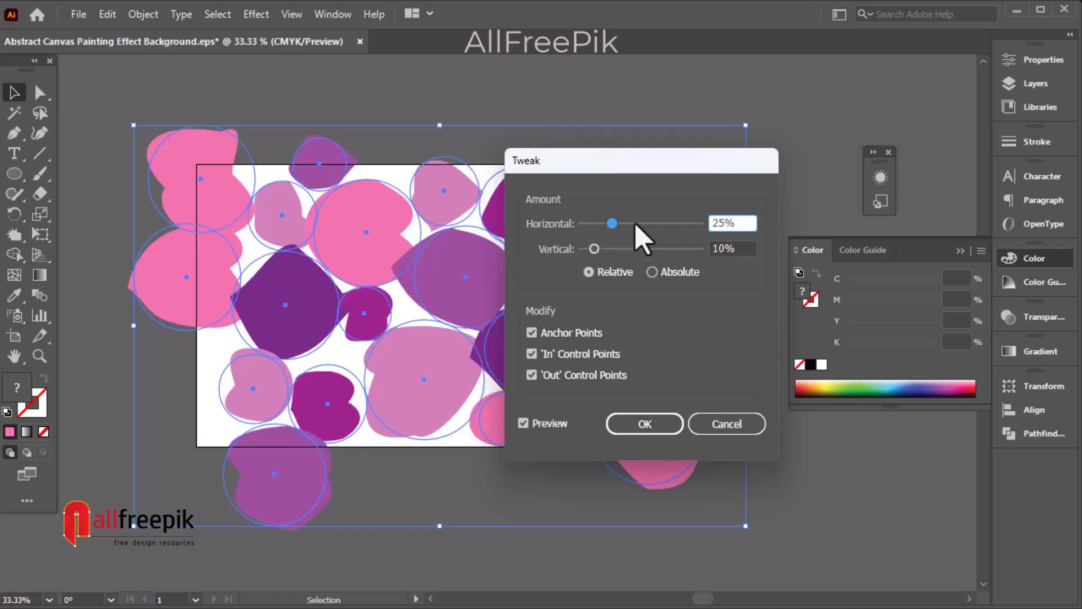
click(645, 424)
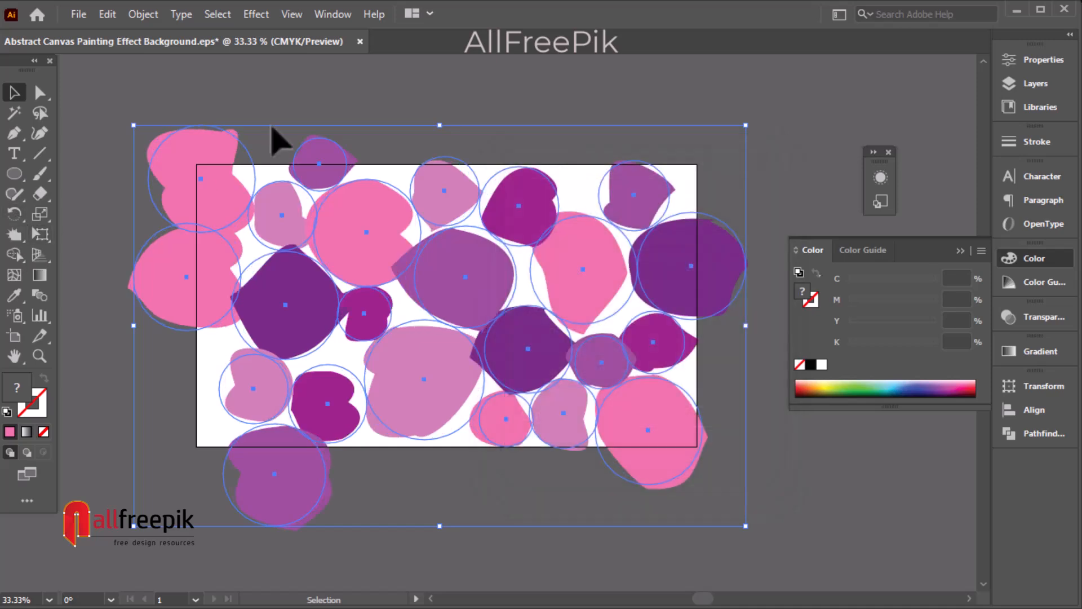
click(143, 14)
click(222, 234)
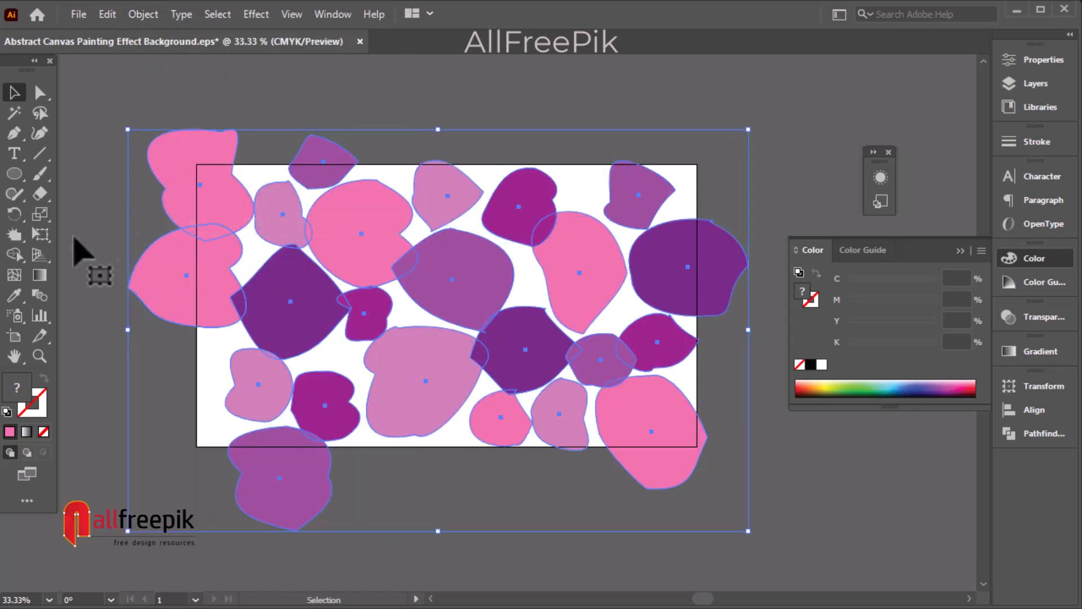
Step: Distort all the expanded shapes across the artboard with sweeping Warp tool strokes
click(15, 234)
click(86, 252)
mouse_move(269, 360)
mouse_down()
mouse_move(366, 363)
mouse_move(434, 192)
mouse_move(507, 363)
mouse_move(596, 209)
mouse_move(677, 400)
mouse_move(660, 236)
mouse_move(610, 454)
mouse_move(261, 455)
mouse_move(159, 297)
mouse_move(264, 142)
mouse_move(561, 167)
mouse_move(715, 285)
mouse_up()
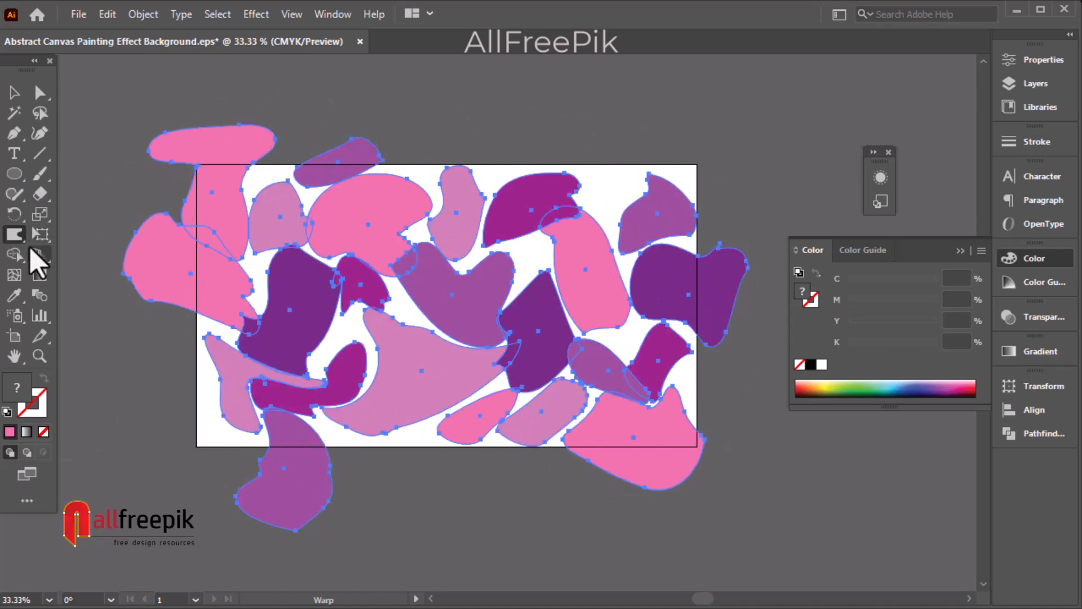
Step: Swirl the warped shapes into curls across the whole artboard with the Twirl tool
click(17, 234)
click(85, 270)
mouse_move(385, 293)
mouse_down()
mouse_move(312, 252)
mouse_move(269, 201)
mouse_up()
mouse_move(479, 210)
mouse_down()
mouse_move(563, 239)
mouse_move(639, 211)
mouse_move(669, 284)
mouse_move(664, 359)
mouse_up()
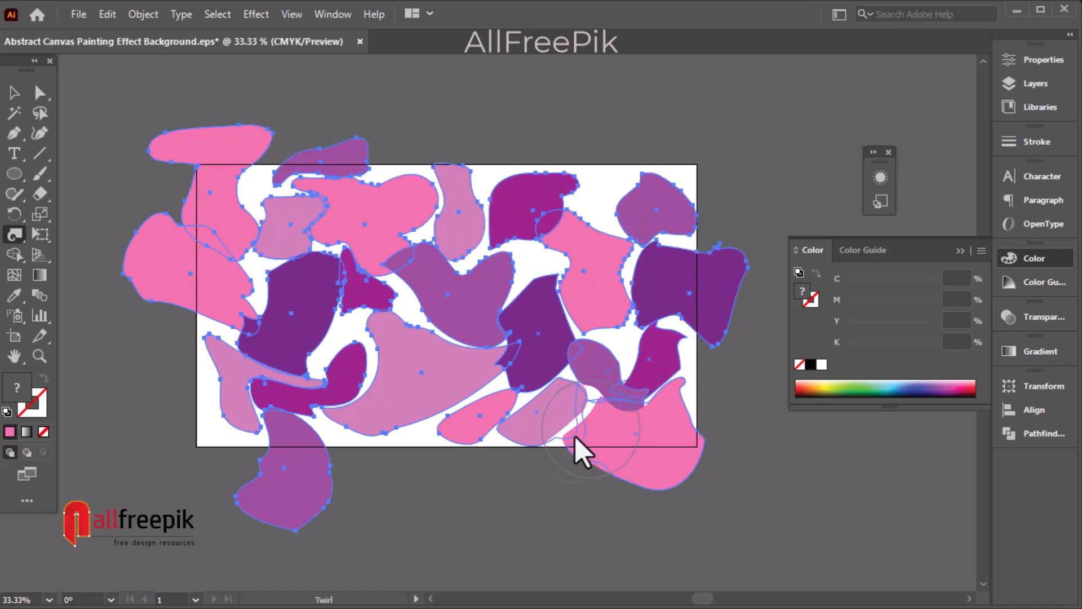
mouse_move(330, 423)
mouse_down()
mouse_move(263, 411)
mouse_move(239, 385)
mouse_move(209, 284)
mouse_move(228, 237)
mouse_up()
mouse_move(383, 222)
mouse_down()
mouse_move(490, 234)
mouse_move(513, 212)
mouse_move(566, 199)
mouse_move(619, 214)
mouse_move(662, 270)
mouse_up()
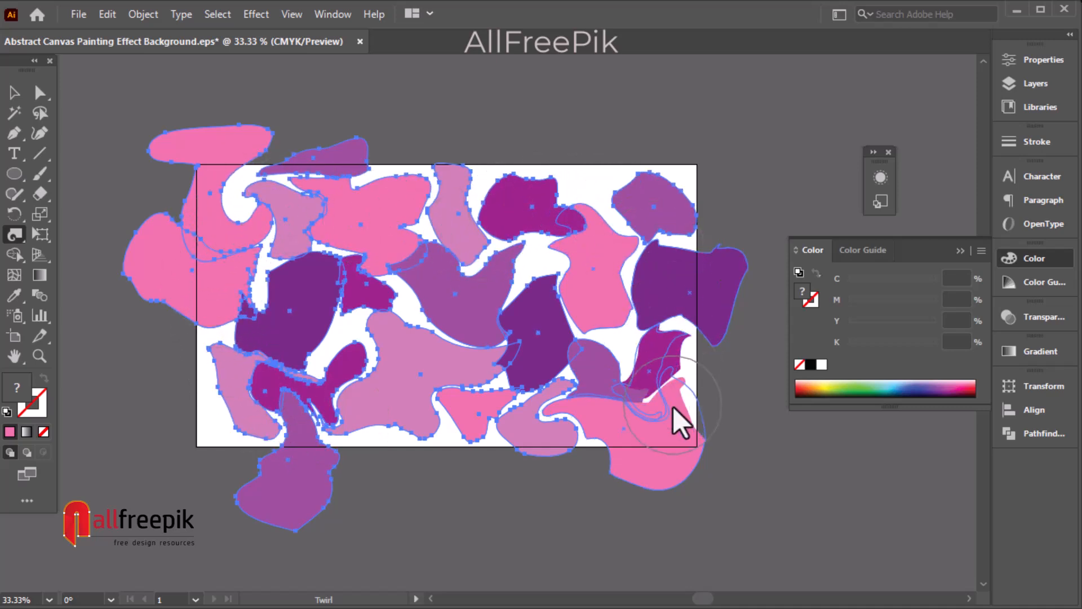
mouse_move(674, 407)
mouse_down()
mouse_move(576, 406)
mouse_move(513, 385)
mouse_up()
mouse_move(441, 333)
mouse_down()
mouse_move(368, 301)
mouse_move(366, 349)
mouse_move(261, 346)
mouse_move(266, 253)
mouse_up()
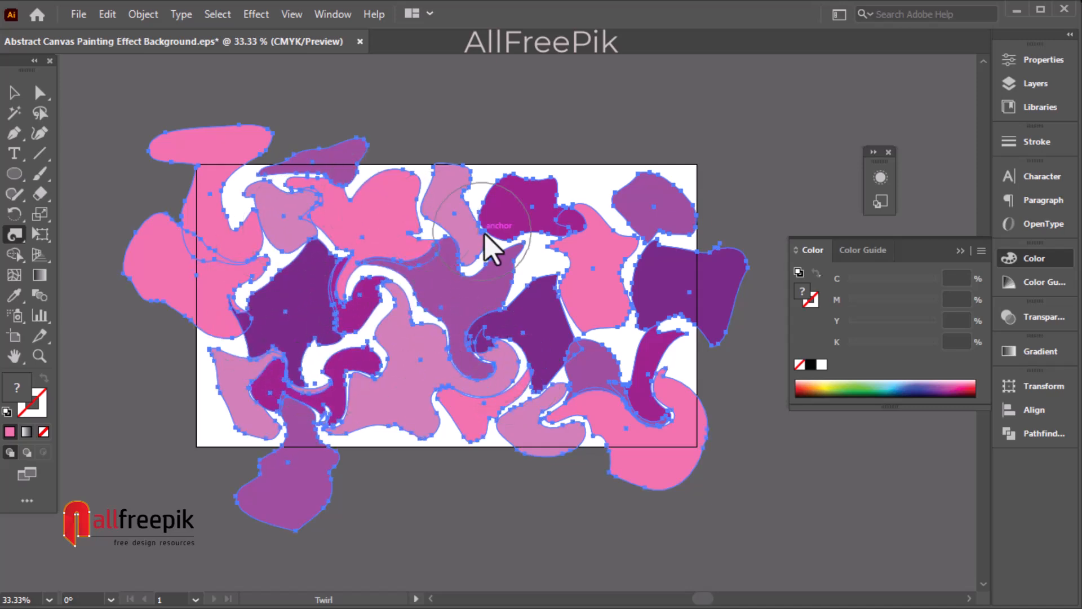
mouse_move(548, 221)
mouse_down()
mouse_move(645, 207)
mouse_move(698, 370)
mouse_up()
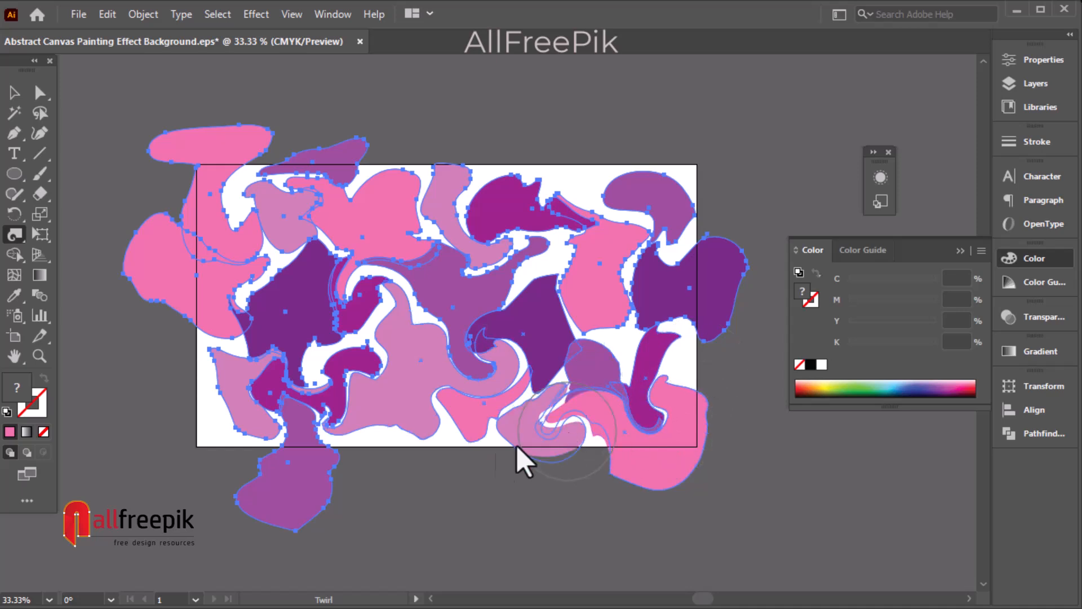
drag(394, 339, 355, 260)
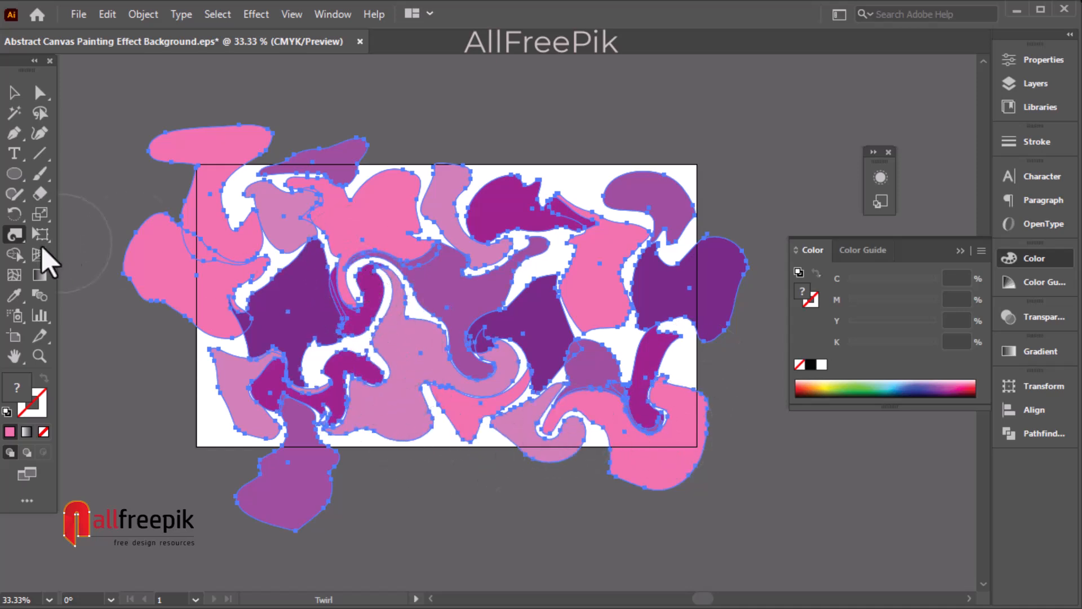
Step: Warp the twirled shapes with further Warp tool strokes, stretching them into flowing marbled bands toward the artboard's edges and corners
click(12, 242)
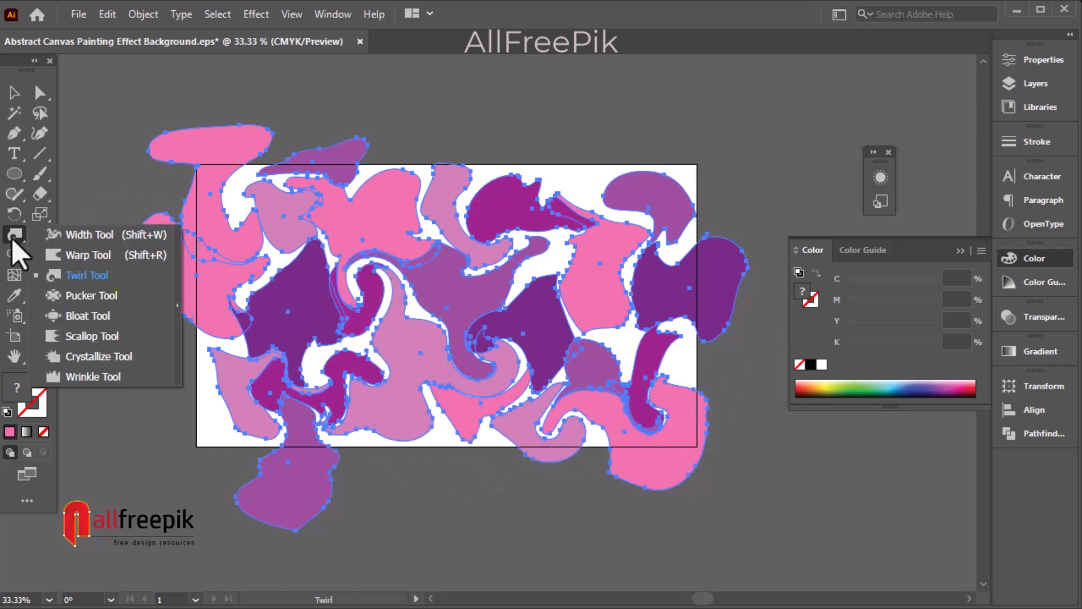
click(93, 255)
mouse_move(355, 345)
mouse_down()
mouse_move(331, 374)
mouse_move(288, 383)
mouse_move(318, 333)
mouse_move(250, 334)
mouse_move(754, 435)
mouse_move(506, 312)
mouse_move(599, 307)
mouse_move(505, 174)
mouse_move(345, 357)
mouse_move(399, 226)
mouse_move(374, 276)
mouse_up()
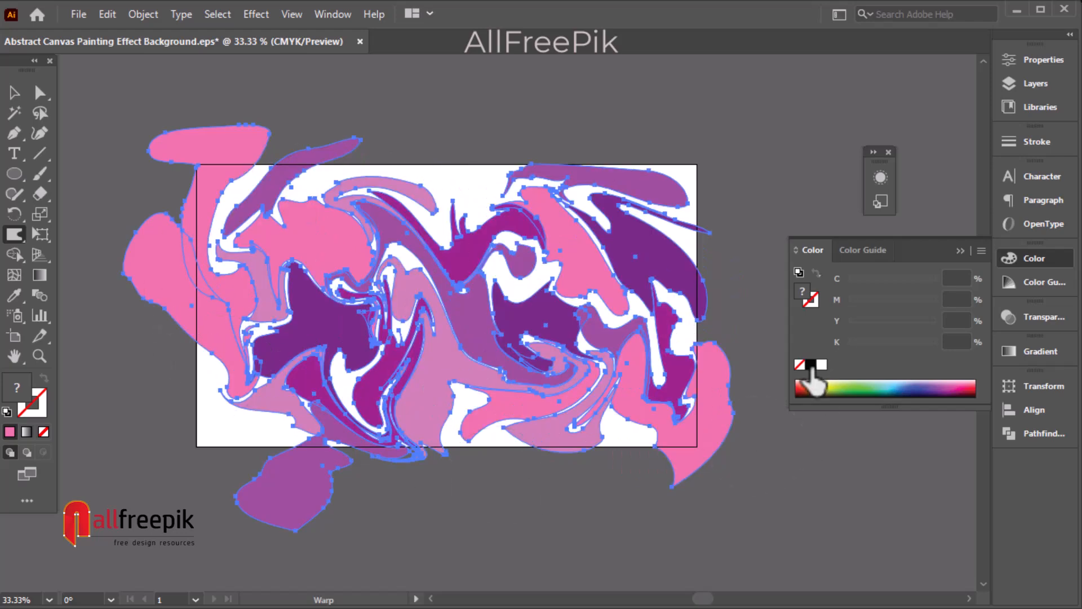
mouse_move(255, 378)
mouse_down()
mouse_move(295, 379)
mouse_move(205, 454)
mouse_up()
key(ctrl)
mouse_move(304, 426)
mouse_down()
mouse_move(241, 435)
mouse_move(213, 455)
mouse_move(299, 430)
mouse_move(208, 421)
mouse_up()
drag(606, 409, 696, 426)
mouse_move(530, 257)
mouse_down()
mouse_move(555, 213)
mouse_move(699, 231)
mouse_move(643, 198)
mouse_move(500, 202)
mouse_move(338, 236)
mouse_move(499, 261)
mouse_move(404, 282)
mouse_move(254, 270)
mouse_move(208, 420)
mouse_move(272, 463)
mouse_move(205, 360)
mouse_move(208, 326)
mouse_up()
mouse_move(246, 248)
mouse_down()
mouse_move(403, 193)
mouse_move(551, 236)
mouse_move(551, 314)
mouse_move(470, 243)
mouse_move(623, 355)
mouse_move(687, 419)
mouse_up()
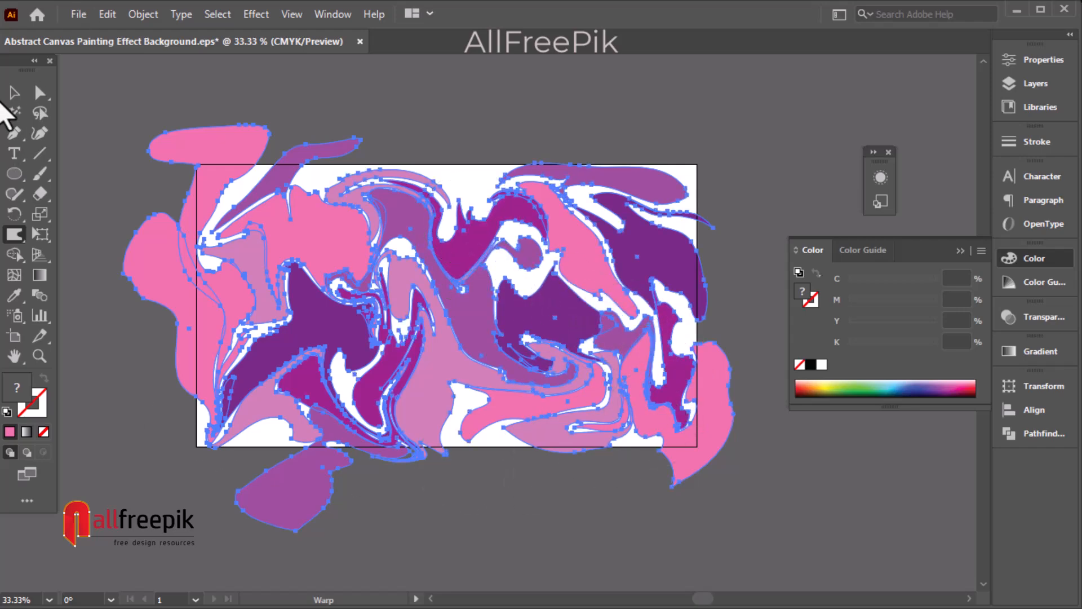
Step: Select all the marbled artwork and place a duplicate of it beside the artboard on the right
click(14, 93)
drag(120, 105, 798, 592)
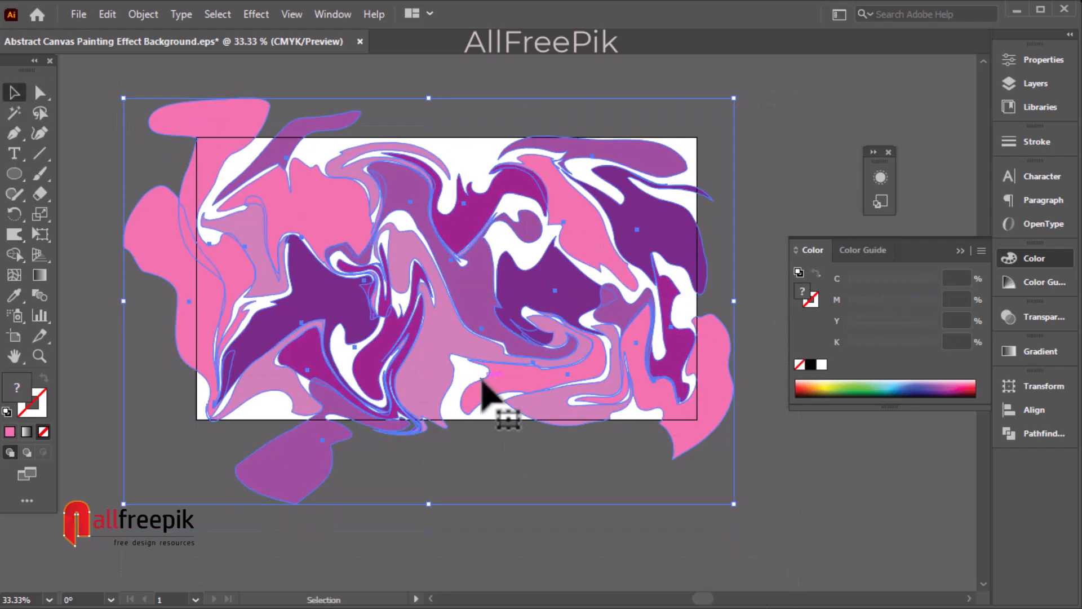
ctrl+alt+click(428, 366)
drag(388, 227, 733, 369)
click(538, 197)
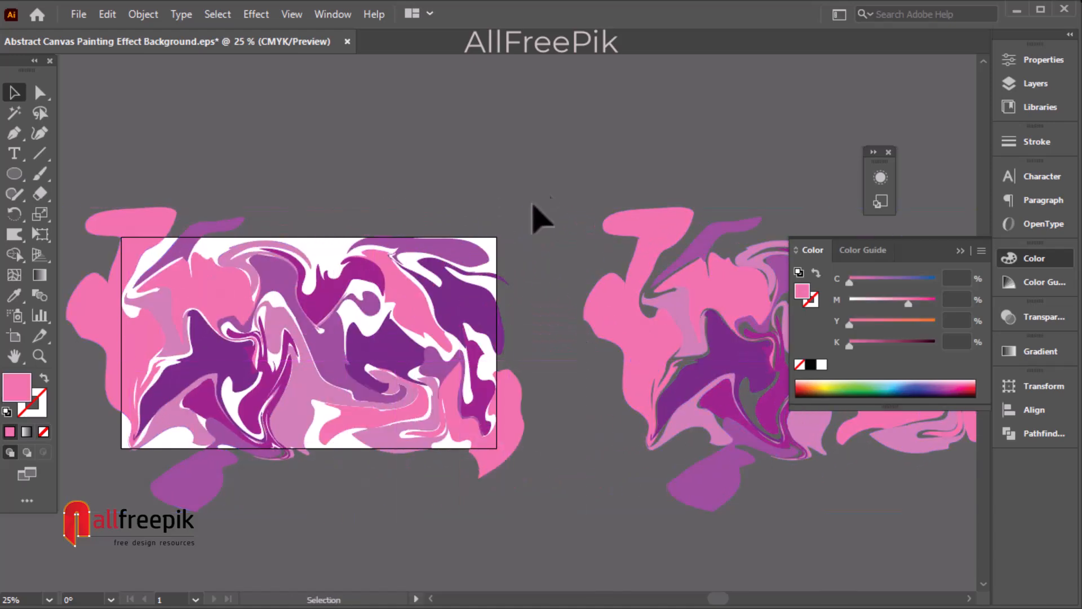
Step: Rasterize the artwork on the artboard as CMYK at High (300 ppi) with a transparent background
click(359, 288)
click(143, 14)
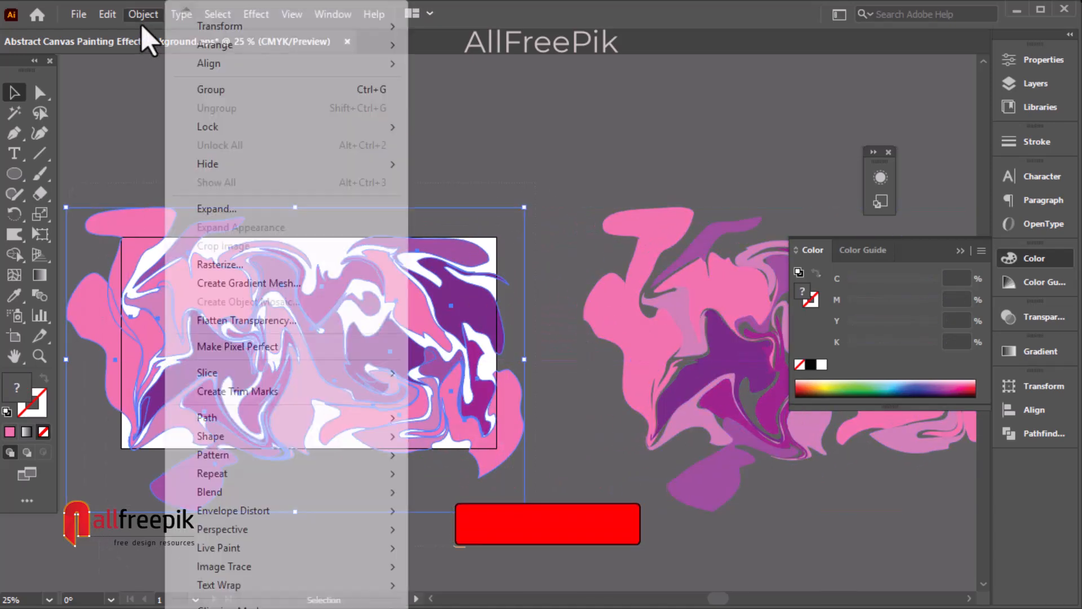
click(258, 268)
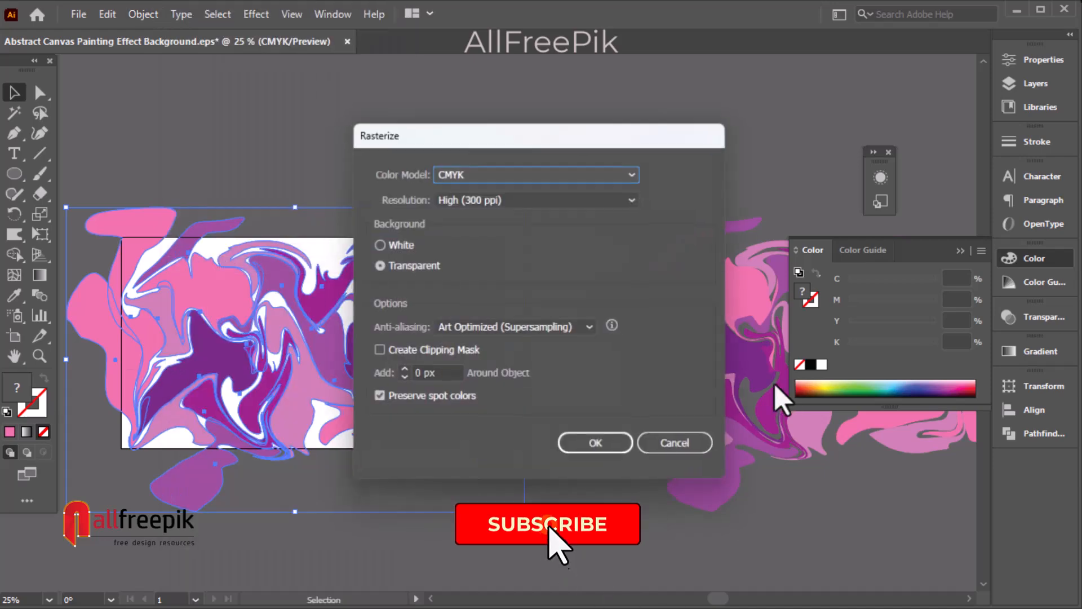
click(615, 451)
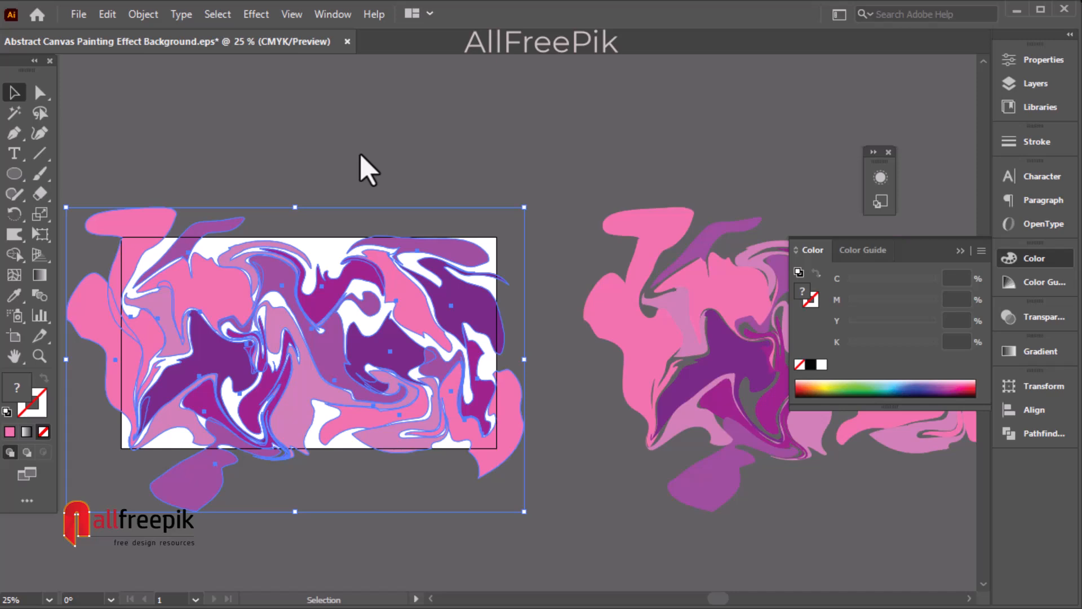
Step: Apply the Ocean Ripple distort effect to the rasterized artwork on the artboard with Ripple Size 9 and Ripple Magnitude 9
click(369, 171)
click(355, 290)
click(255, 14)
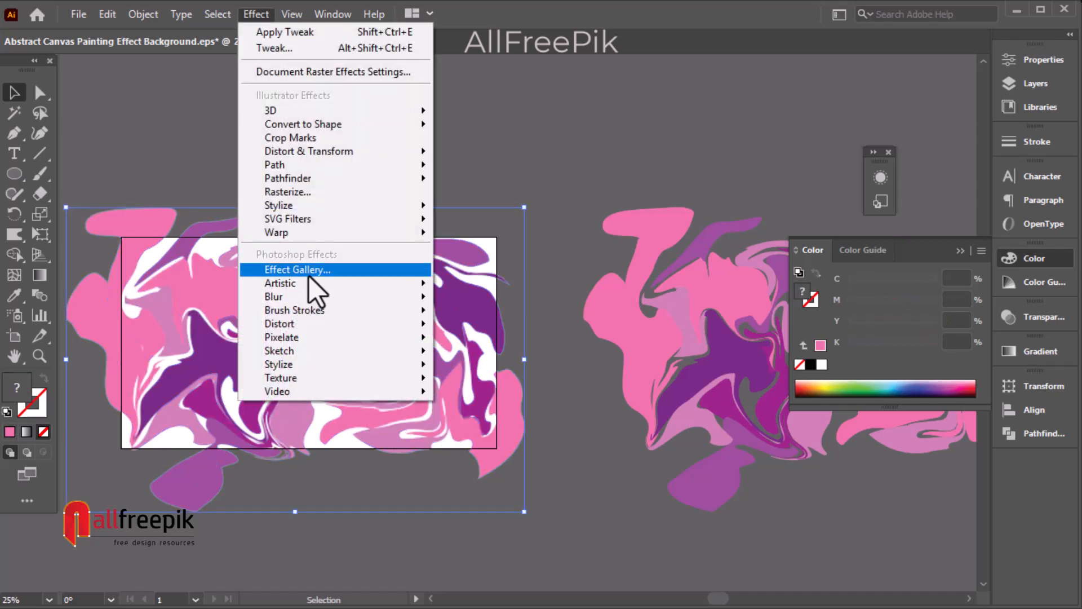
click(309, 273)
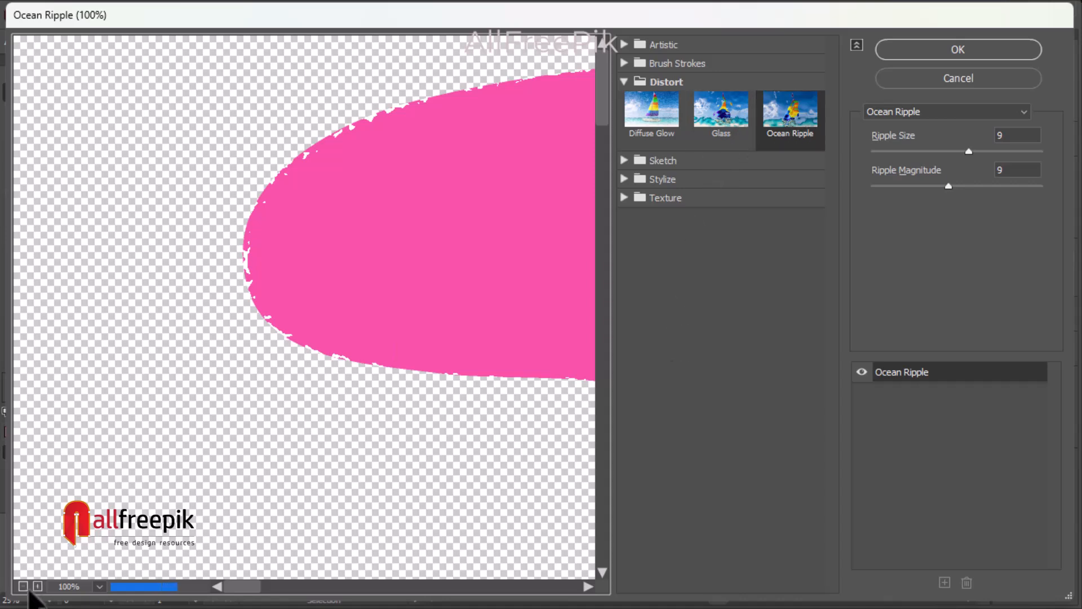
click(23, 586)
click(23, 586)
click(23, 586)
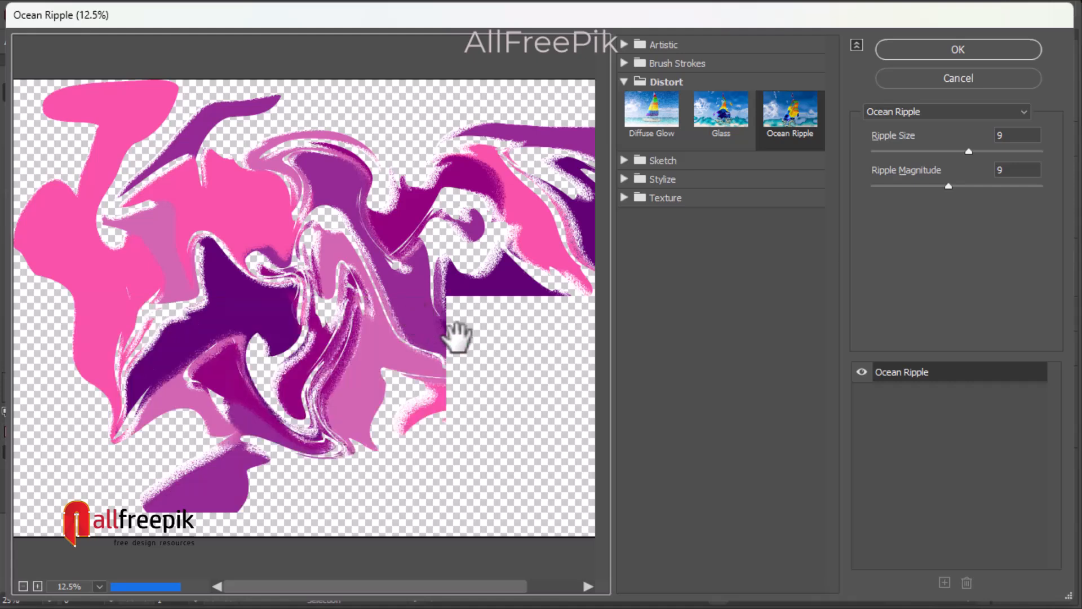
drag(476, 333, 386, 374)
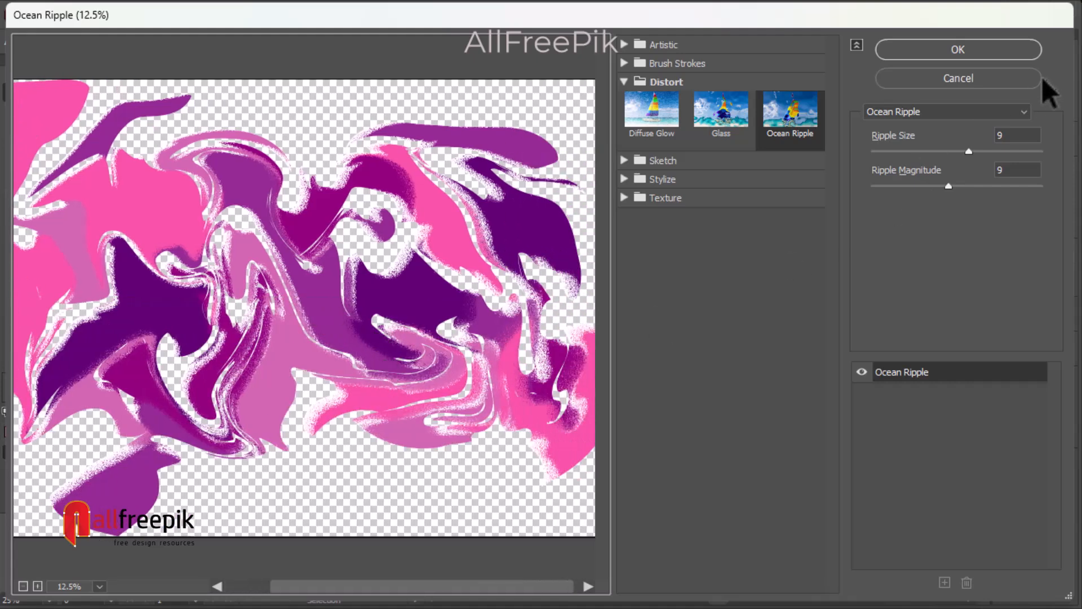
click(989, 49)
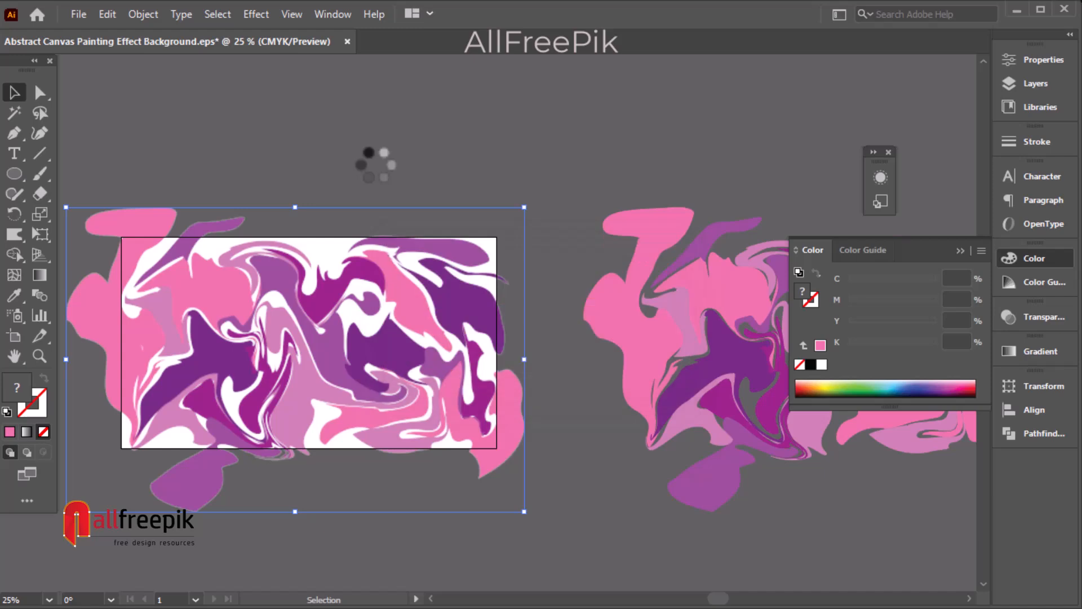
Step: Examine the rippled edges and brushed paint texture of the artwork on the artboard up close
ctrl+click(308, 322)
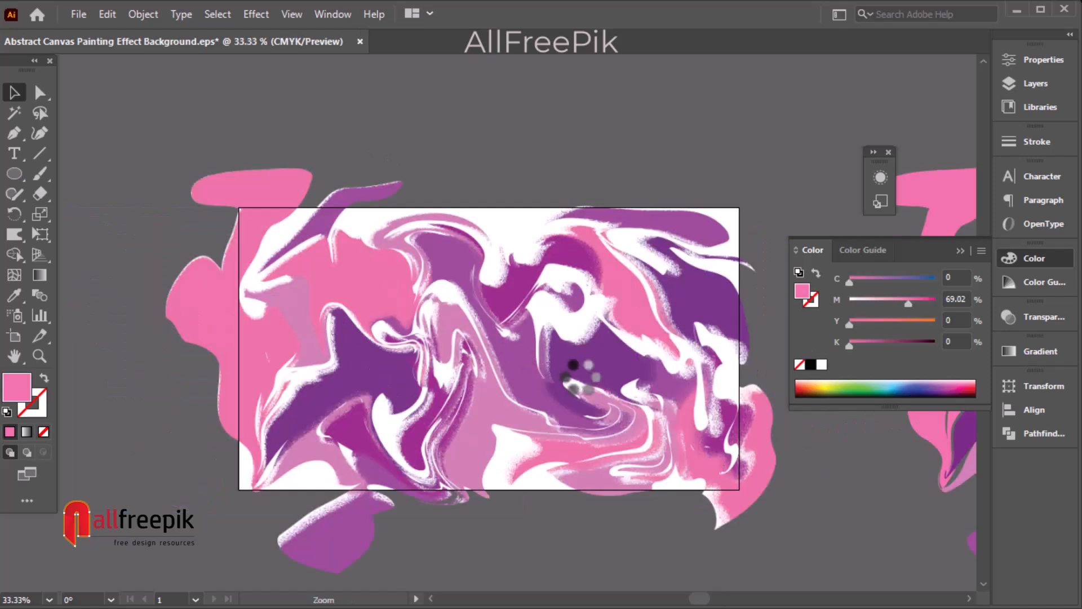
ctrl+click(580, 376)
ctrl+click(347, 290)
drag(328, 282, 349, 310)
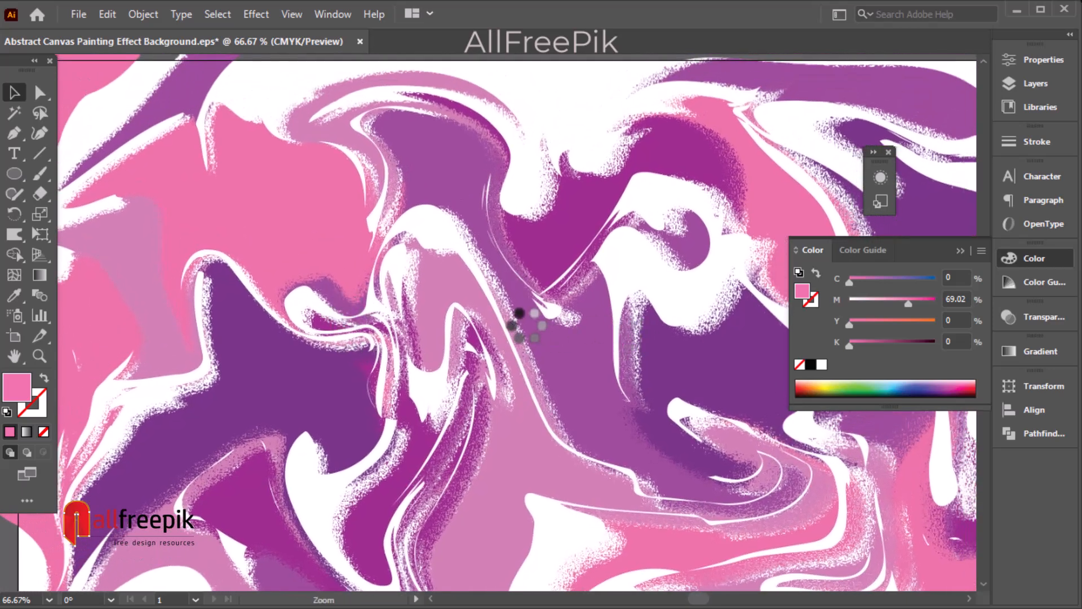